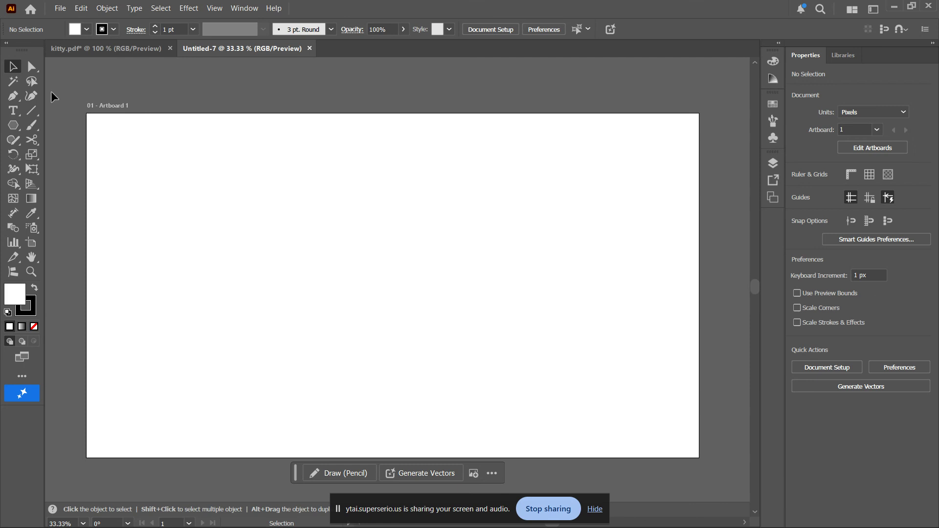
- Start a Pen tool path with an anchor point near the artboard's upper-left corner, at about X 175, Y 163 px
click(16, 98)
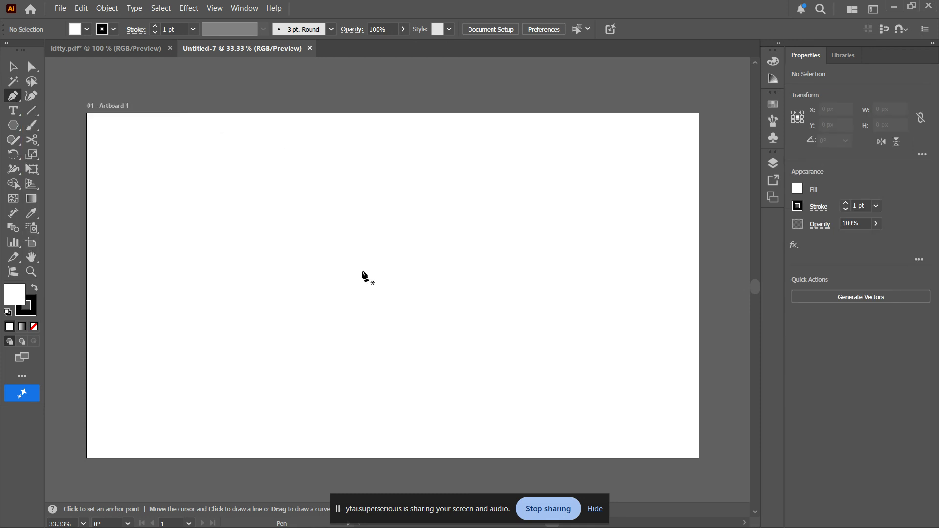
key(v)
key(p)
click(141, 164)
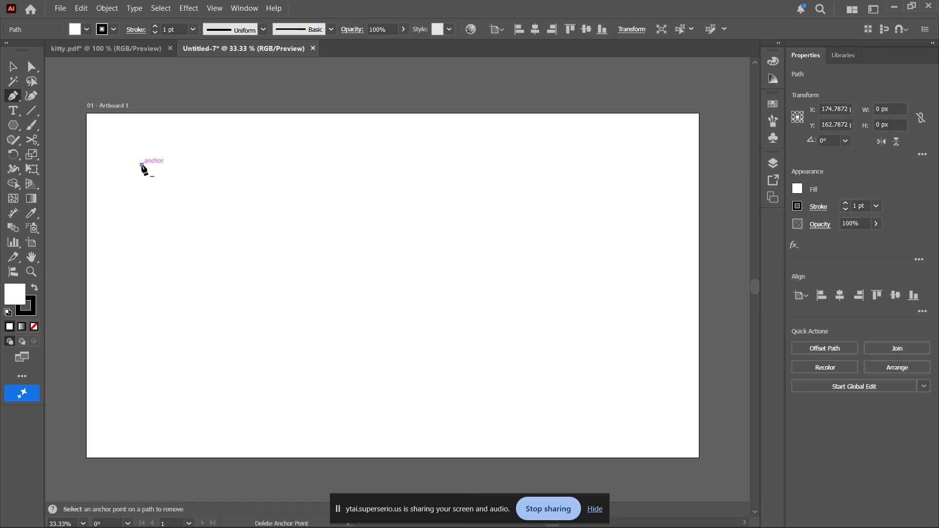
drag(142, 166, 141, 166)
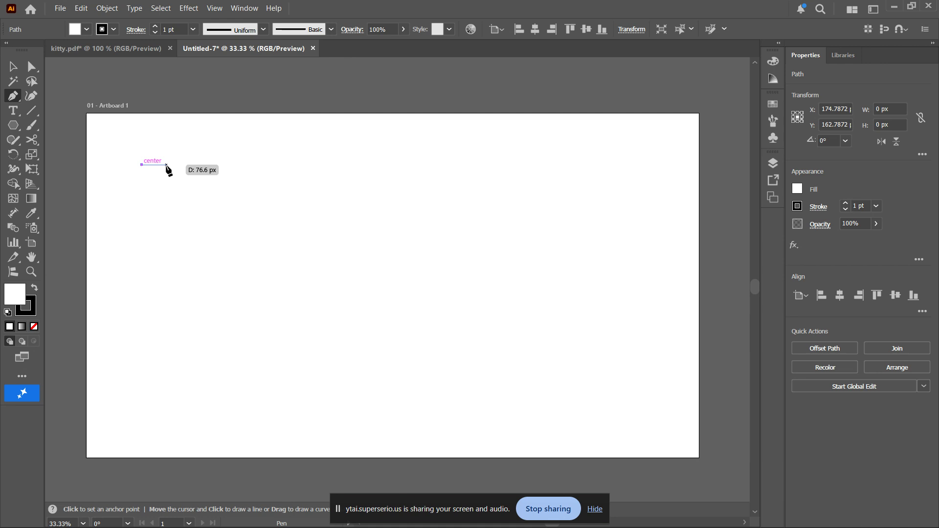
- Draw a long, narrow horizontal bar outline with a pointed right end, returning to a point directly below the starting anchor
click(636, 165)
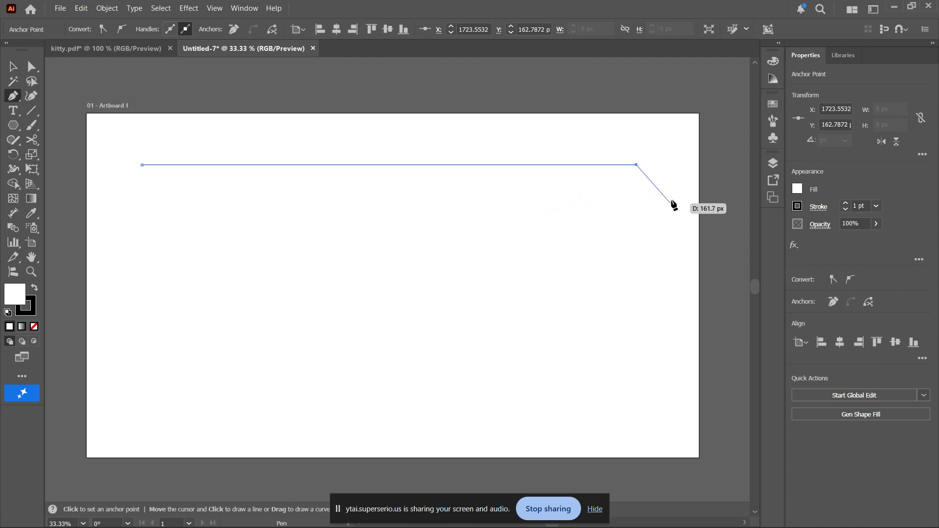
click(651, 173)
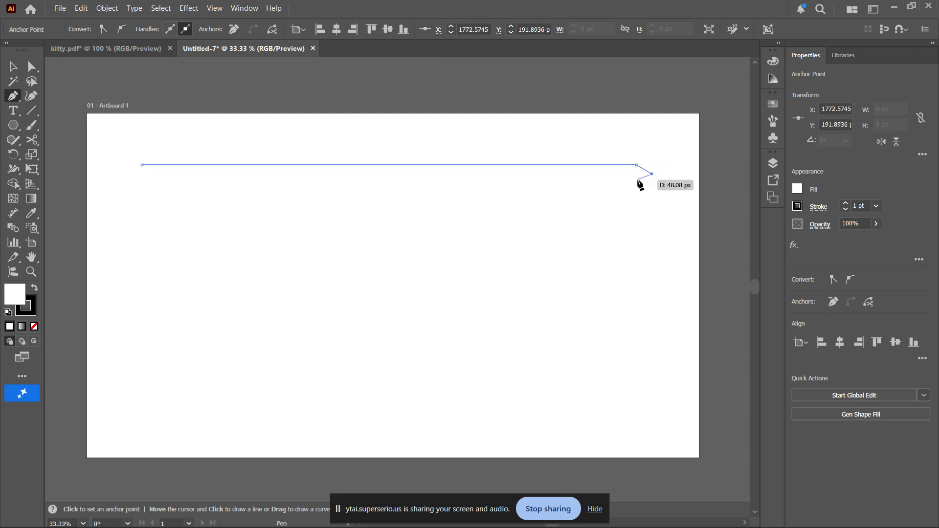
click(637, 180)
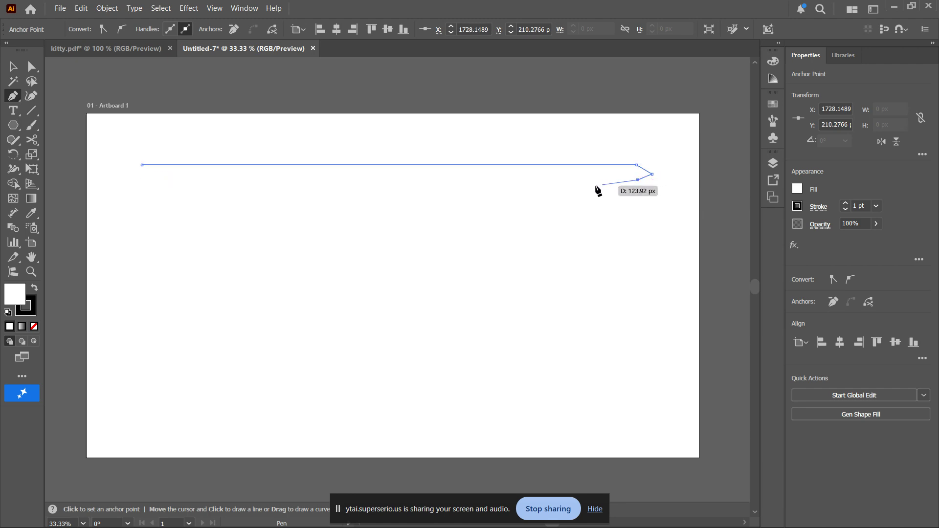
click(142, 180)
click(142, 180)
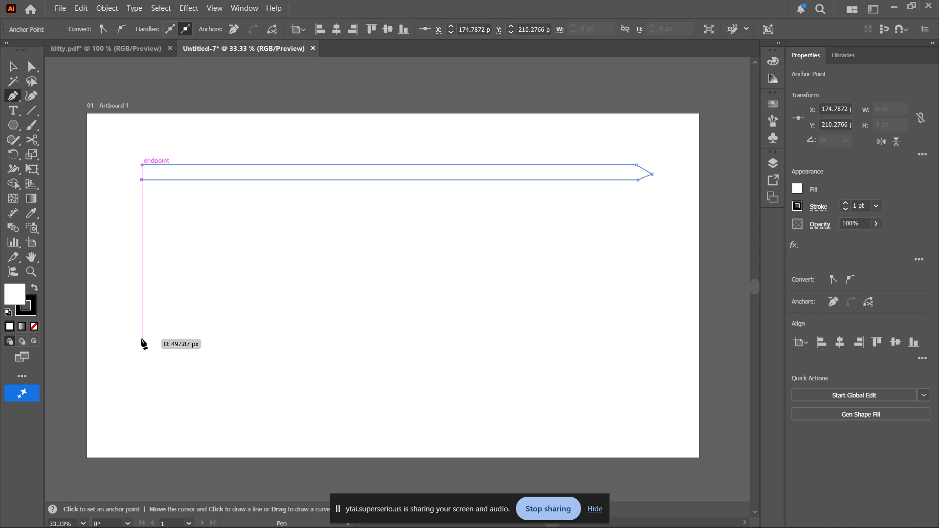
- Continue the path with a large curve bulging past the left side and sweeping to the artboard's lower middle
drag(142, 338, 232, 411)
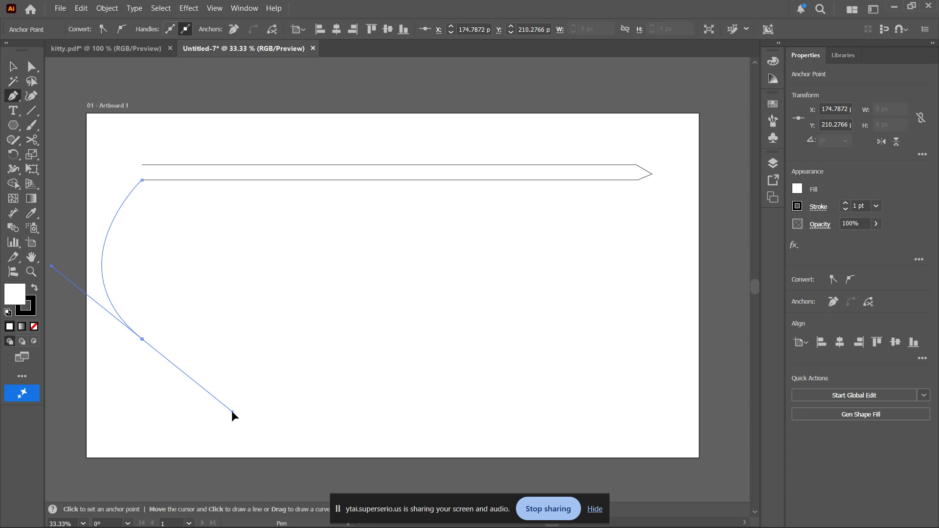
drag(231, 412, 232, 412)
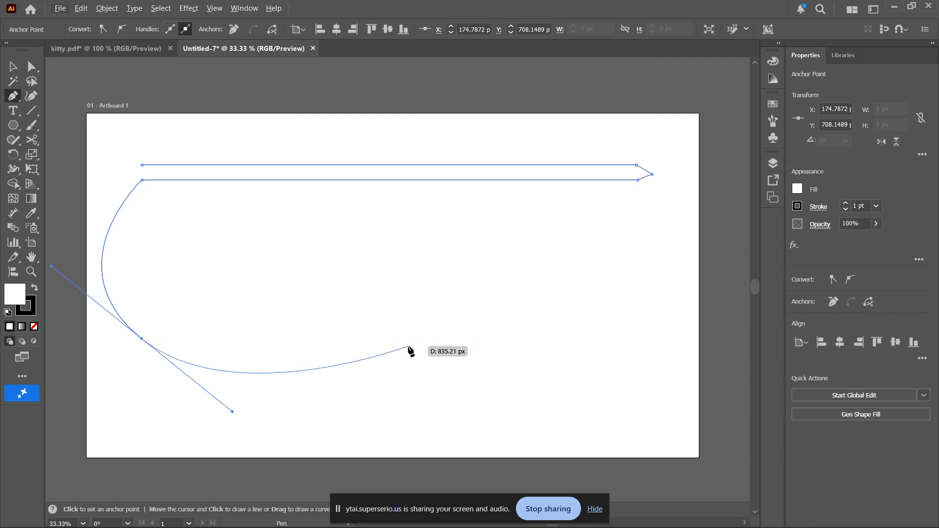
click(370, 401)
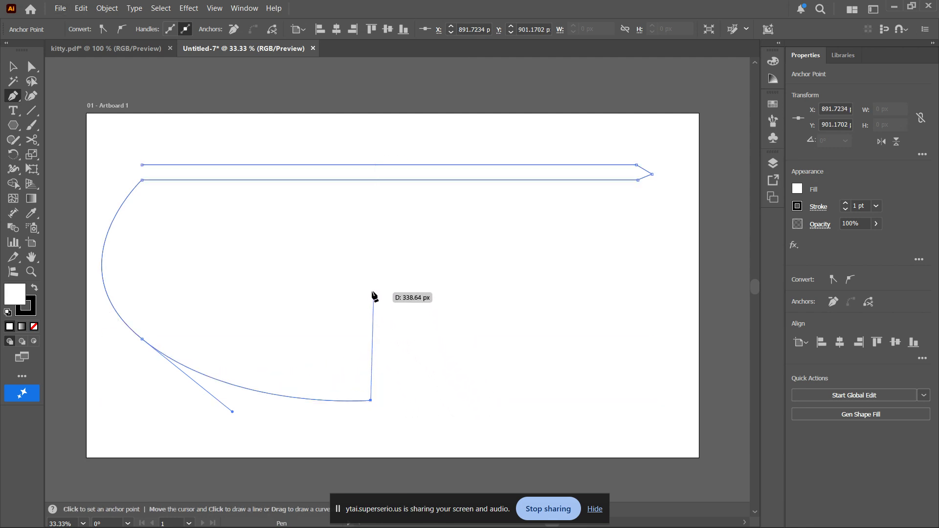
- Add a rectangular notch and a straight base to the path, and close it at the starting anchor with a curved right side
click(373, 285)
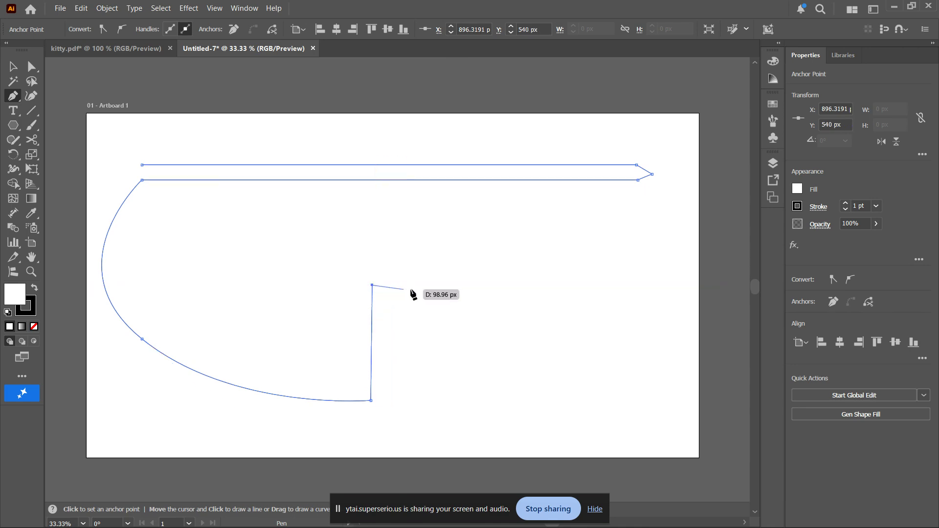
click(449, 283)
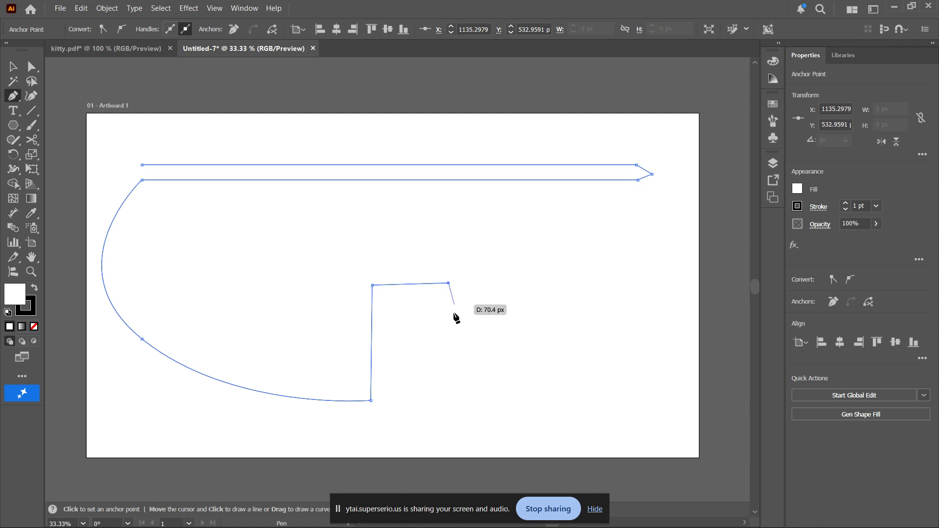
click(449, 401)
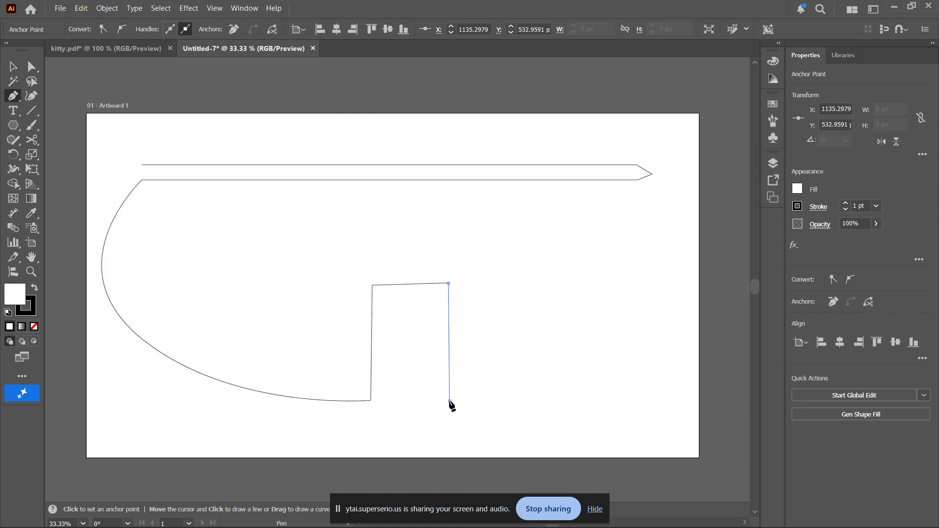
click(652, 399)
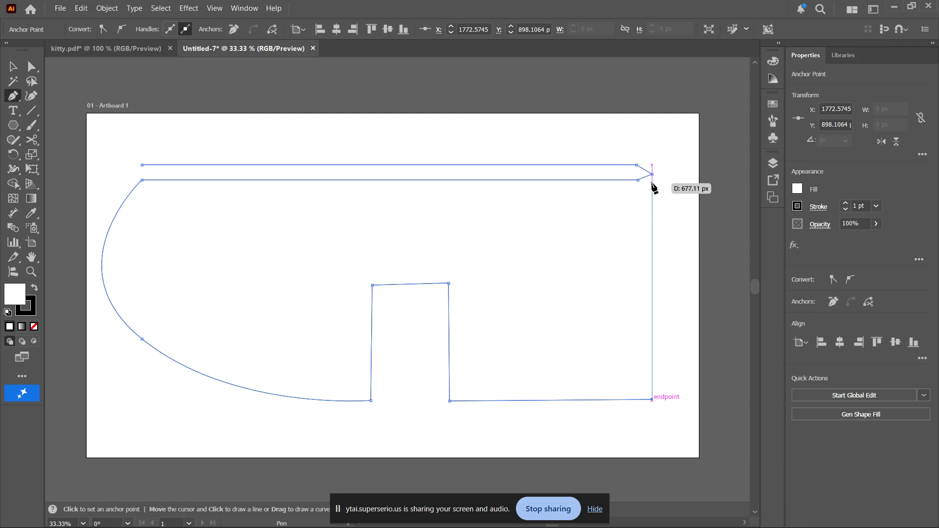
drag(652, 216, 558, 176)
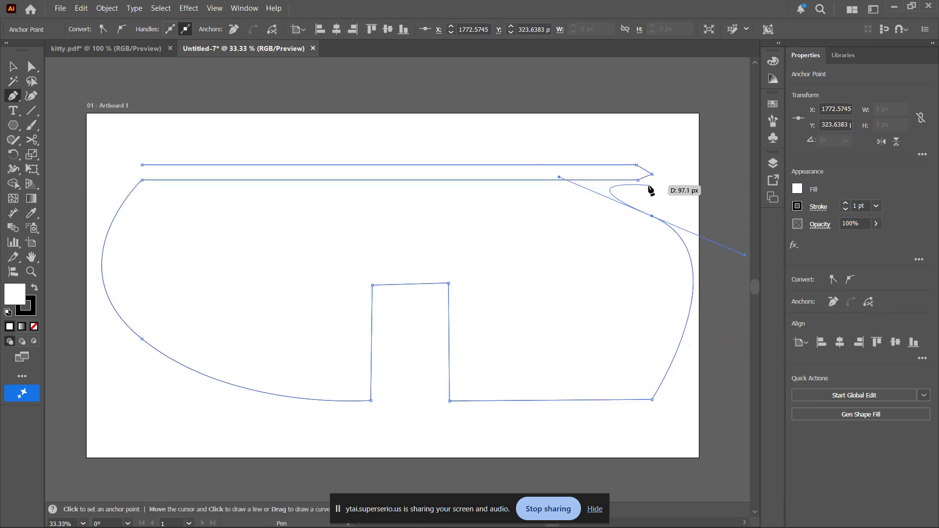
click(141, 165)
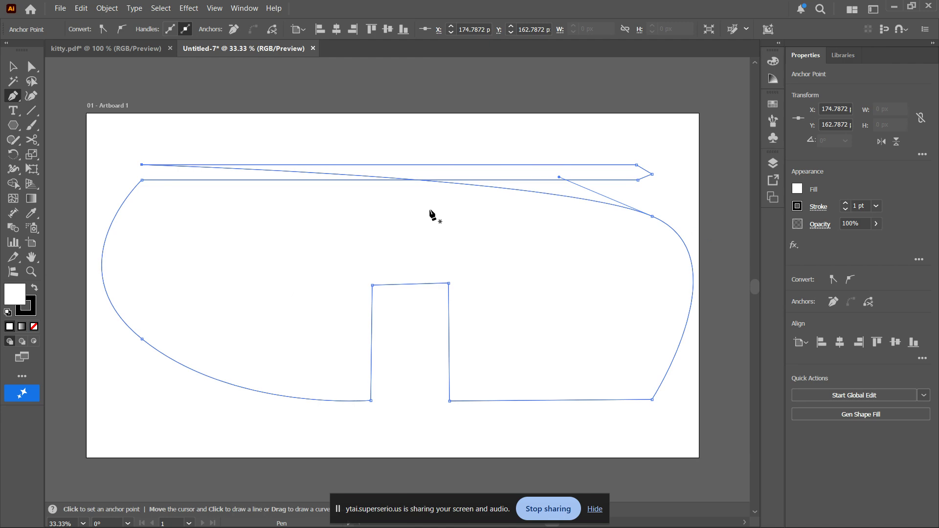
- Undo the drawn path segments back to the first anchor point
key(ctrl+z)
key(ctrl+z)
key(ctrl+z)
key(ctrl+z)
key(ctrl+z)
key(ctrl+z)
key(ctrl+z)
key(ctrl+z)
key(ctrl+z)
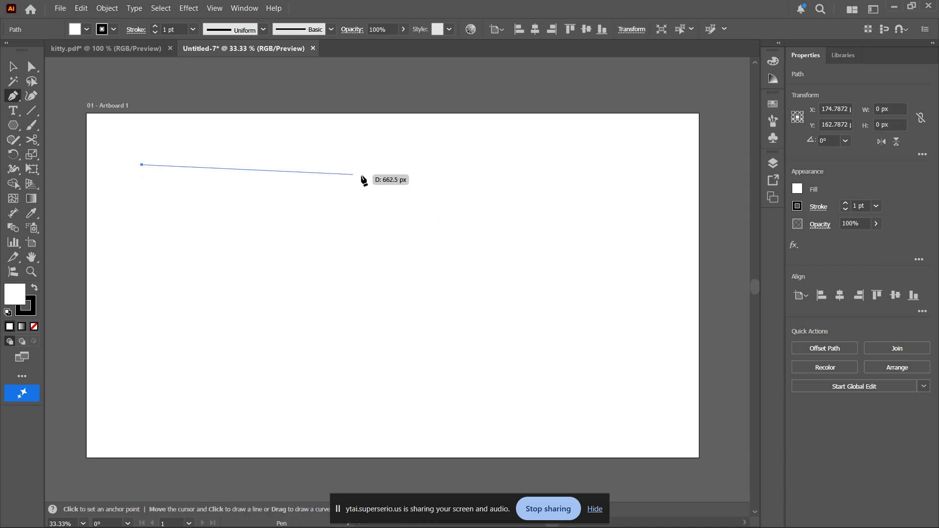
- Draw a closed Pen shape about 1423 by 593 px with straight top and right sides and a curved bottom and left side
click(534, 163)
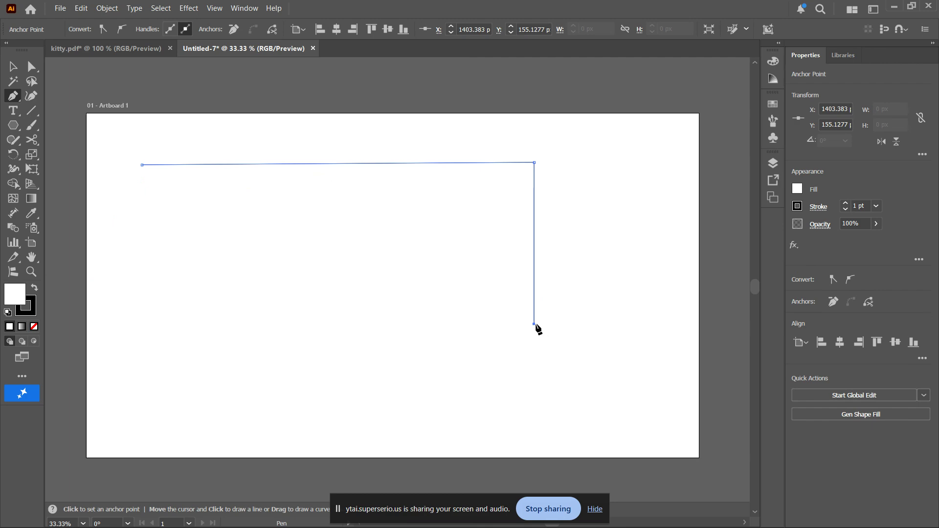
click(534, 324)
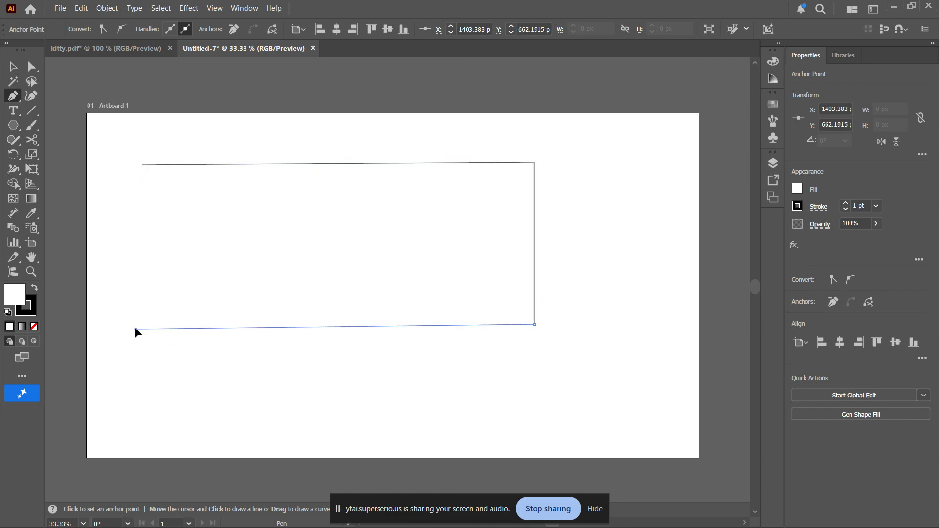
drag(135, 329, 116, 276)
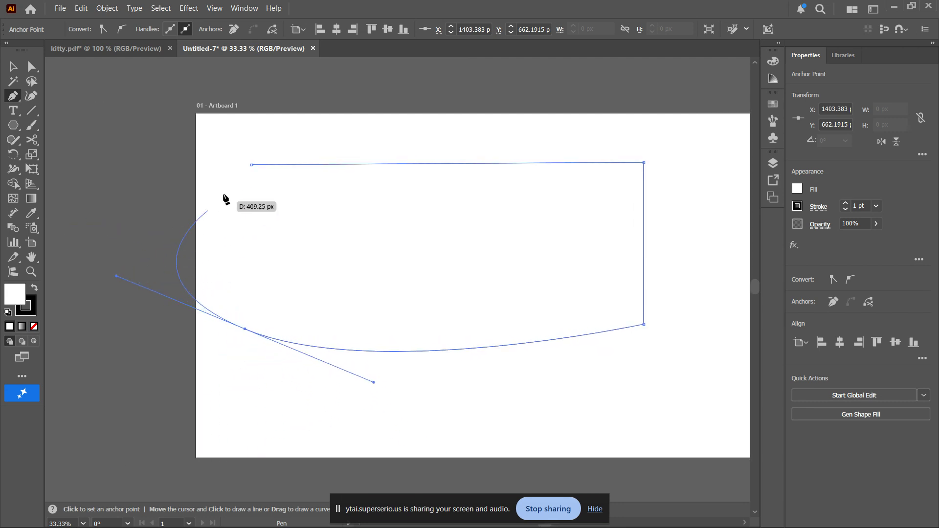
click(252, 166)
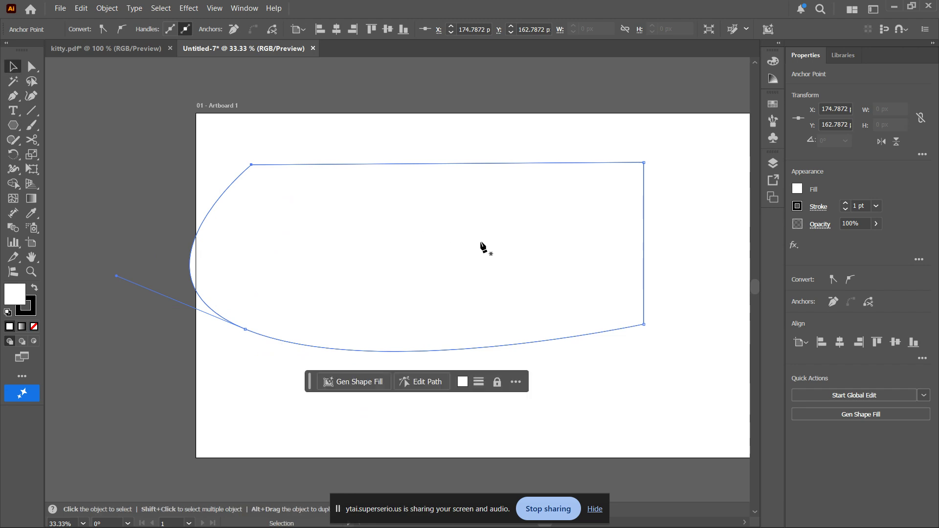
- Move the closed shape fully inside the artboard, centred at about X 911, Y 436 px, and deselect it
key(v)
drag(465, 248, 538, 244)
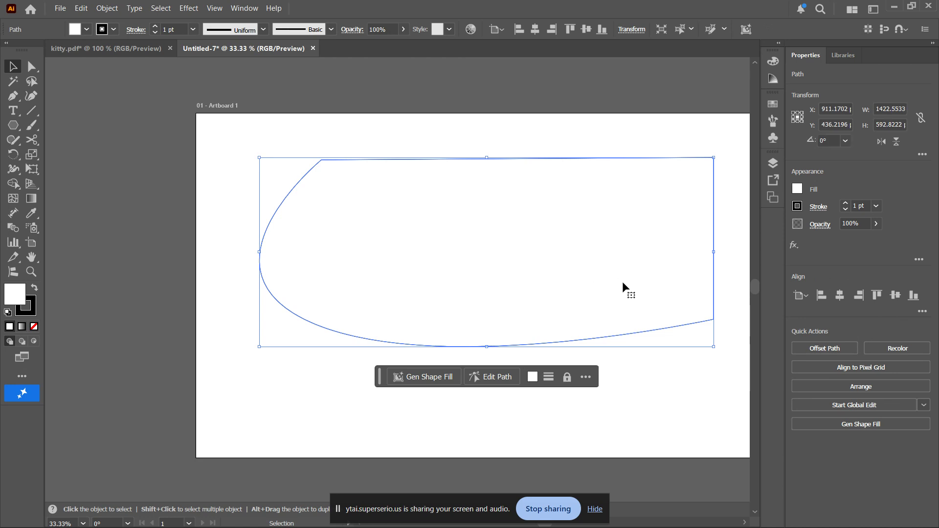
click(651, 388)
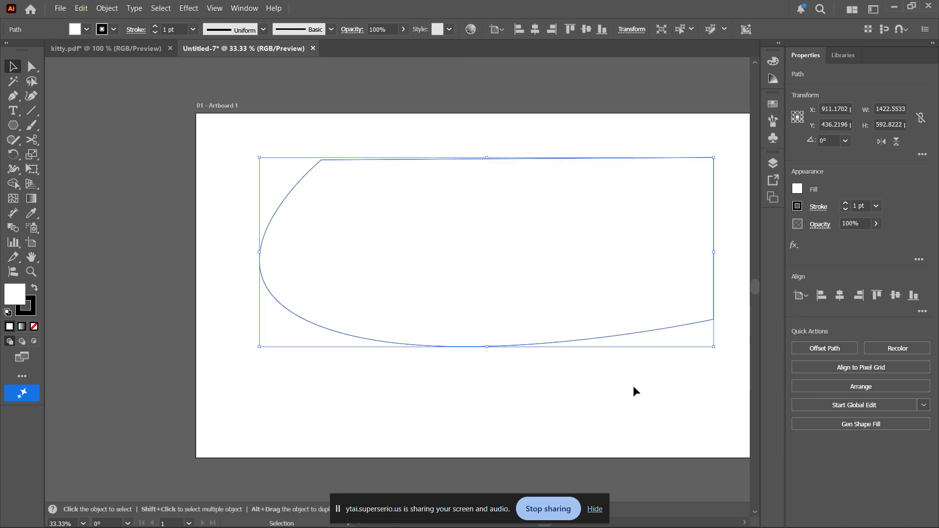
drag(642, 371, 502, 382)
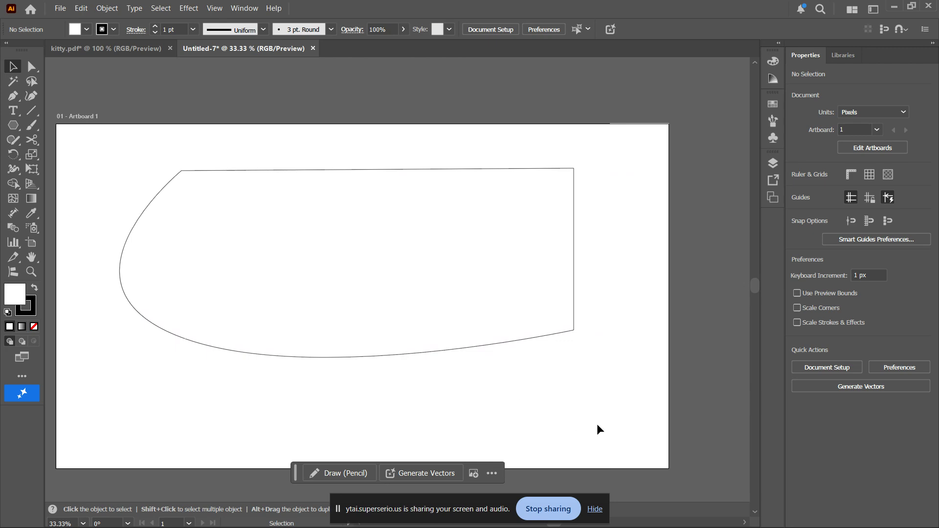